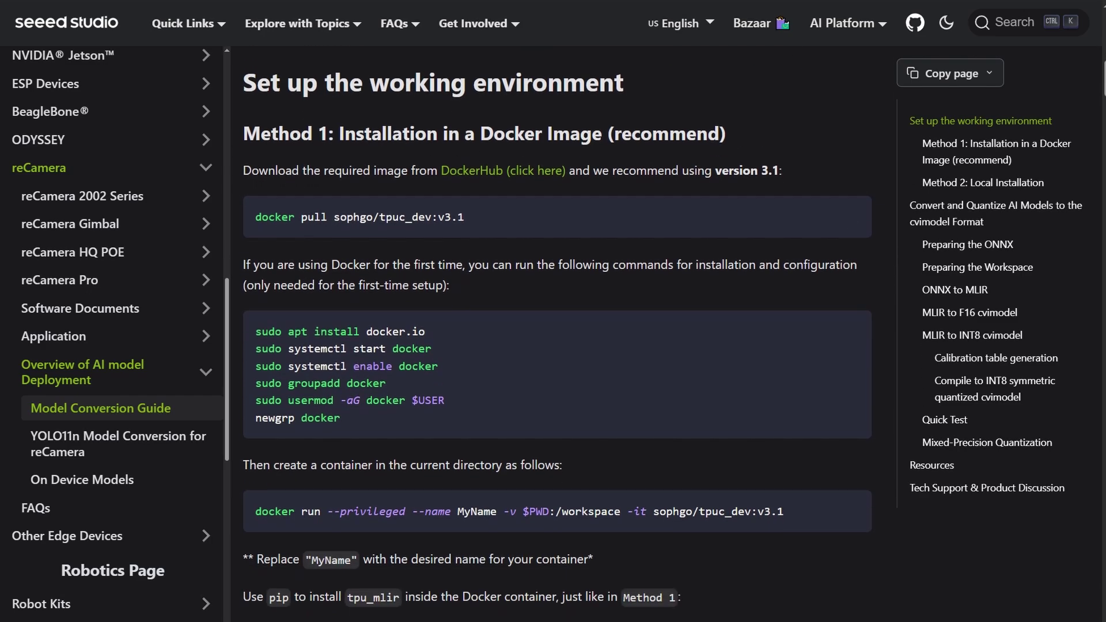
# Review the Model Conversion Guide from setting up the working environment through converting ONNX to MLIR
pyautogui.scroll(-3, 557, 334)
pyautogui.scroll(-2, 558, 334)
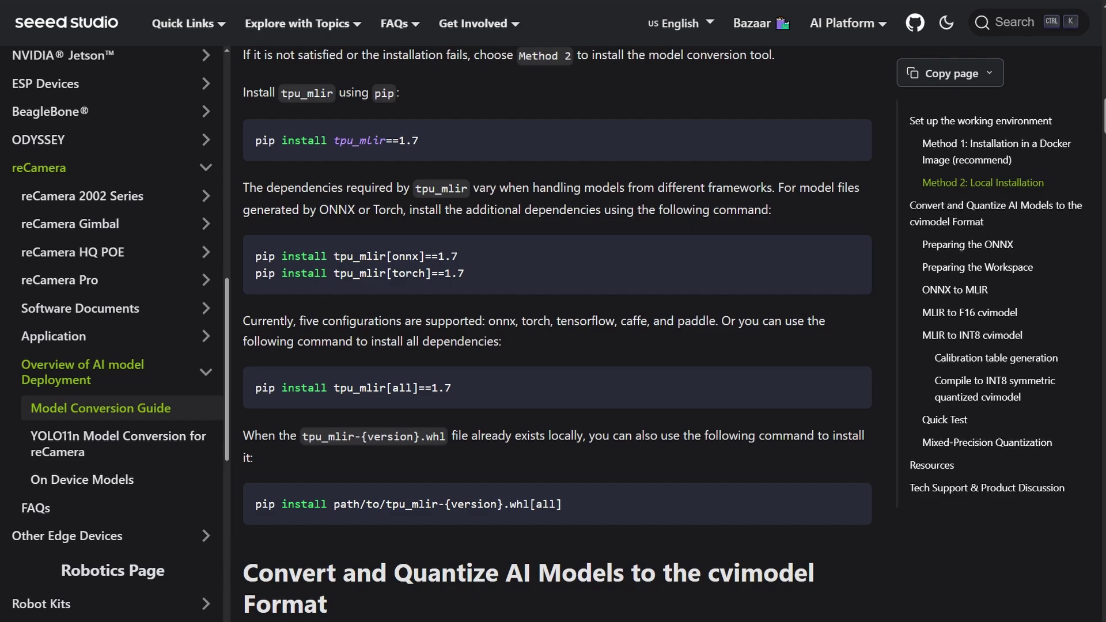
pyautogui.scroll(-3, 557, 334)
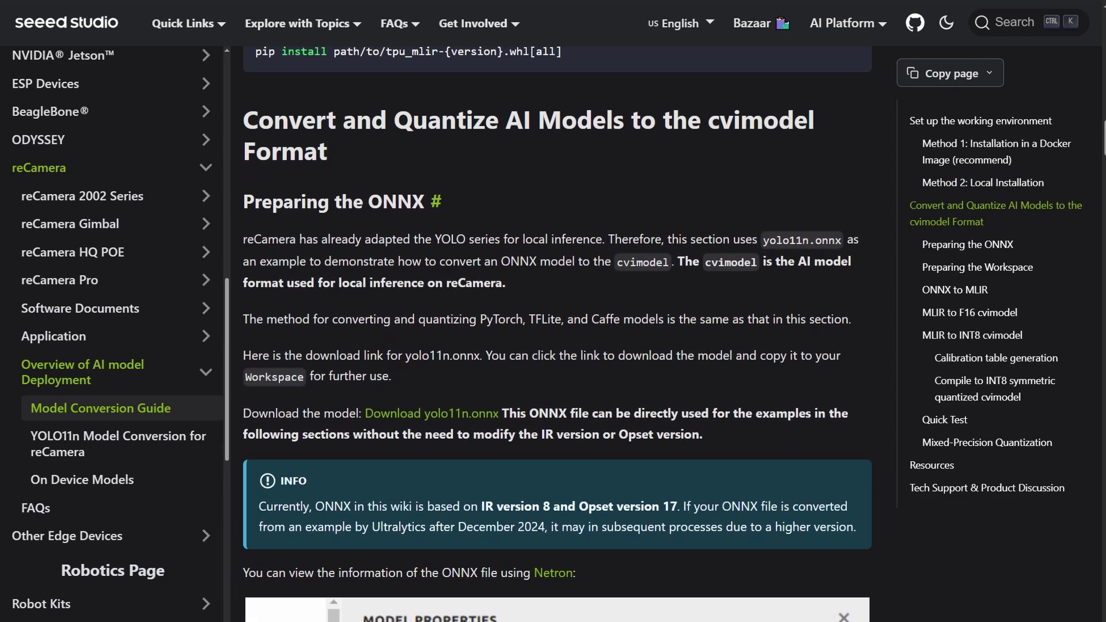
pyautogui.scroll(-1, 557, 335)
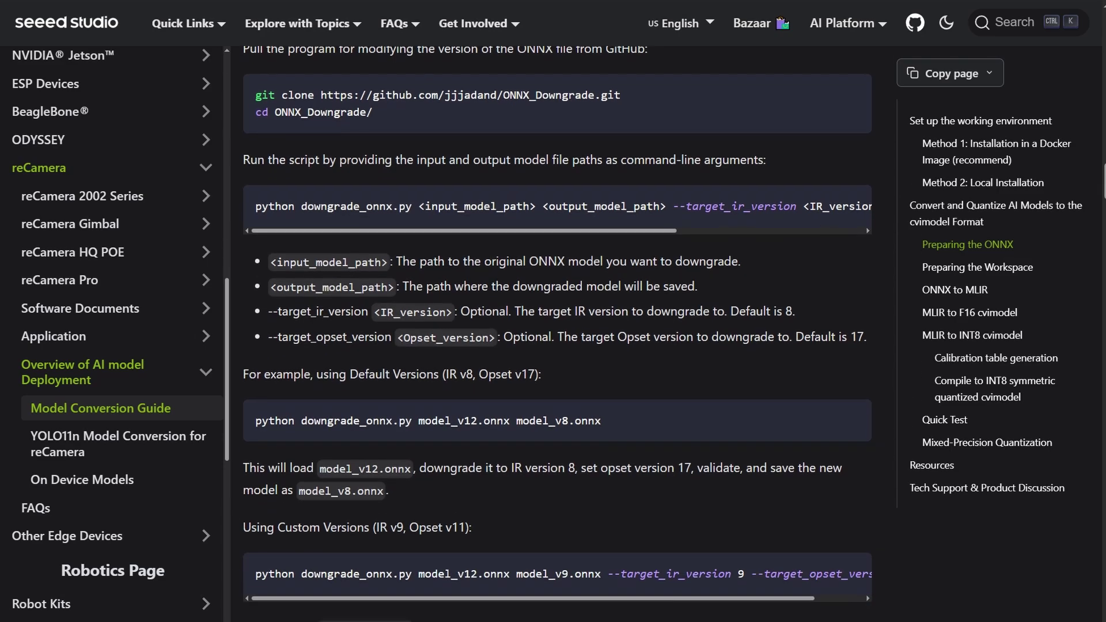
pyautogui.scroll(-3, 557, 335)
pyautogui.scroll(-5, 558, 334)
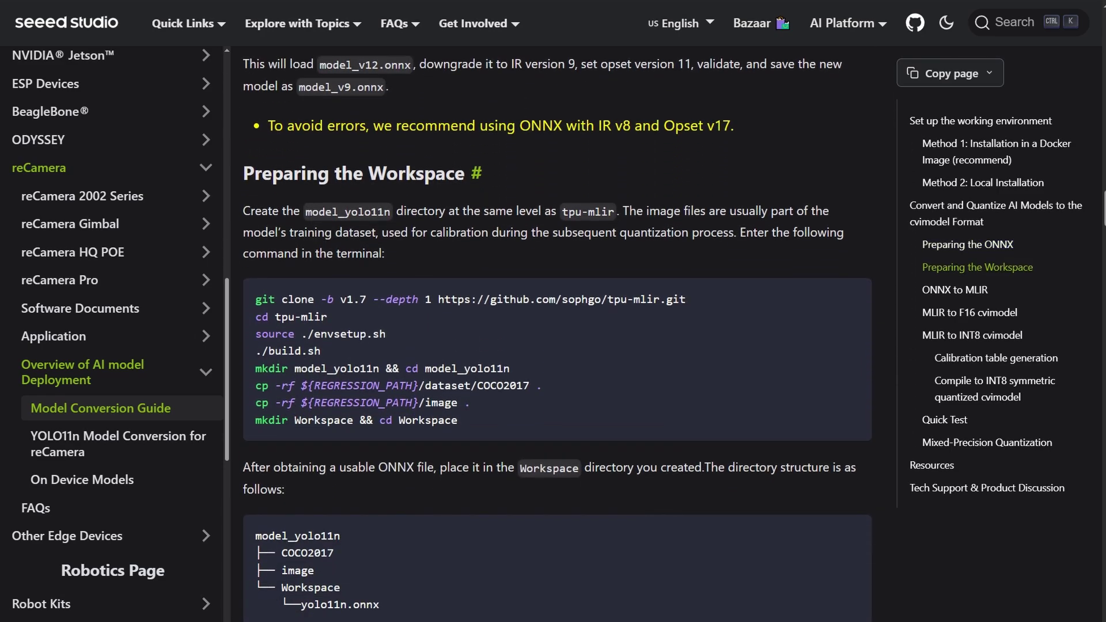
pyautogui.scroll(-12, 557, 334)
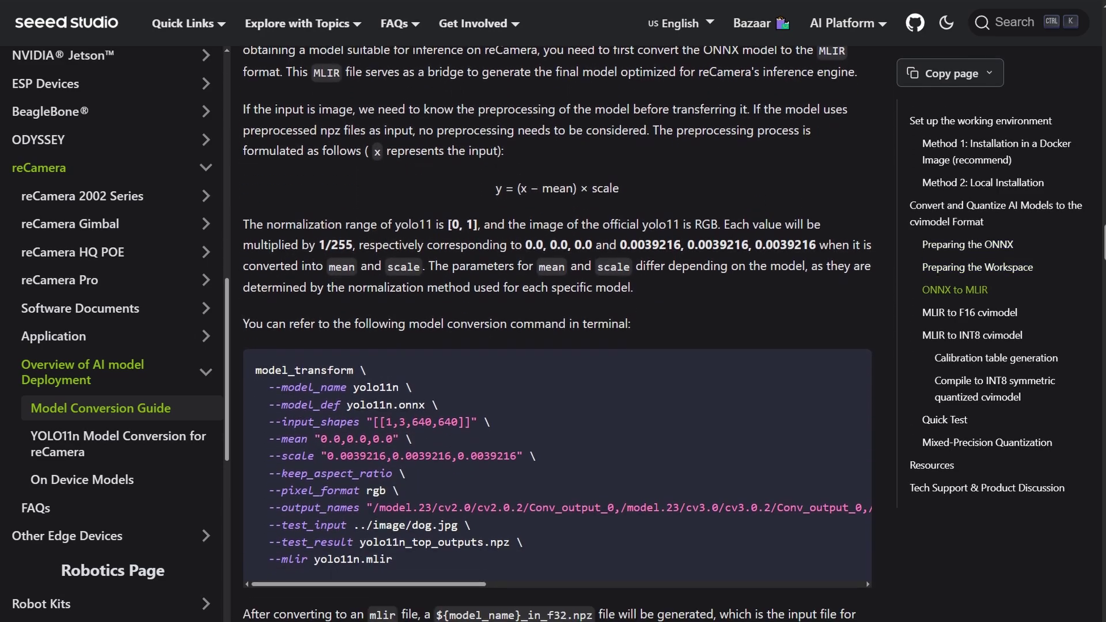
pyautogui.scroll(-10, 557, 334)
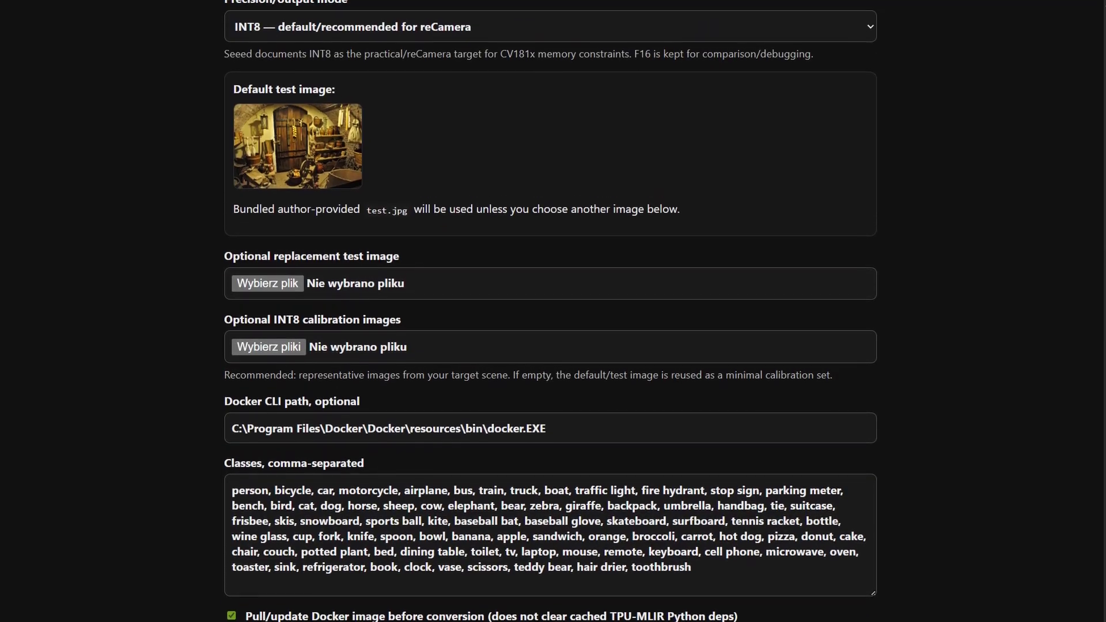
# Look over the converter's input form, then read the features and project direction in the reCamera ONNX Converter README on GitHub
pyautogui.scroll(5, 553, 311)
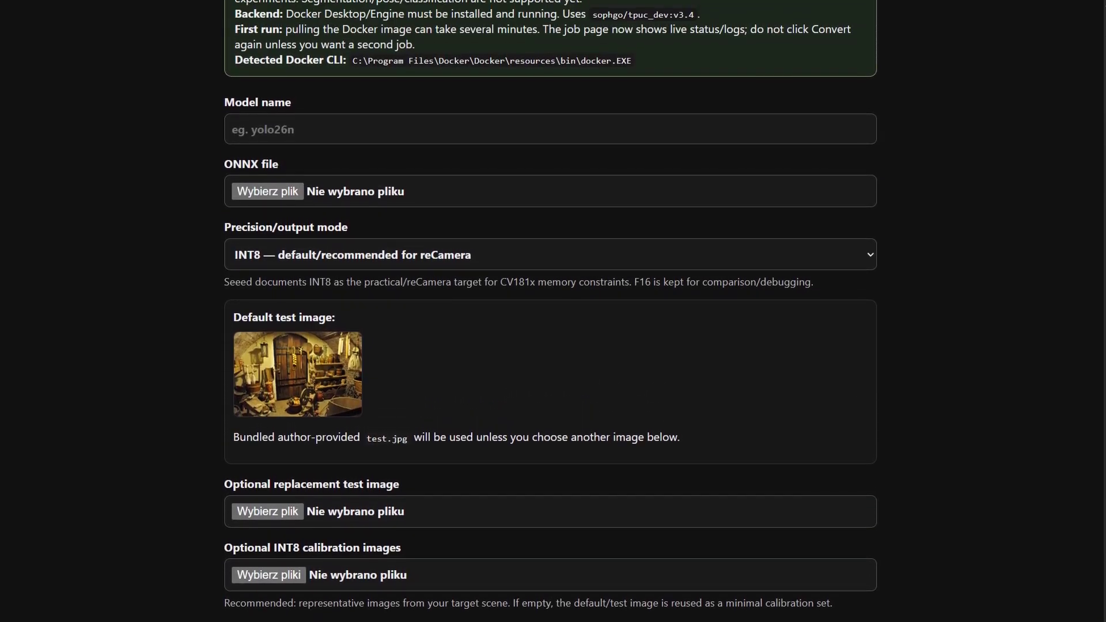
pyautogui.scroll(2, 553, 311)
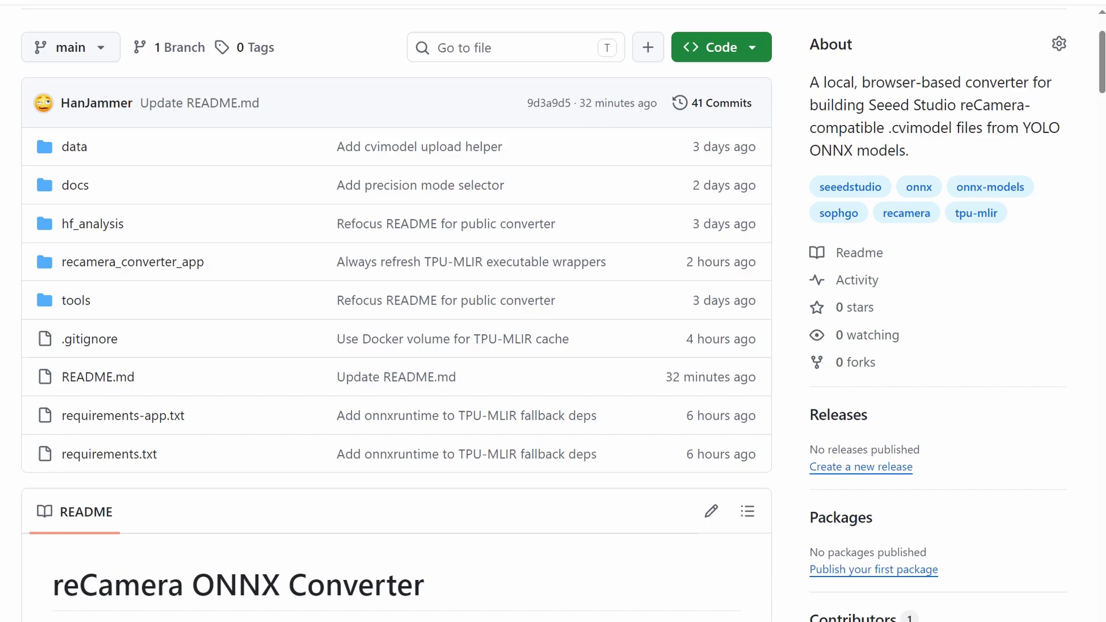
pyautogui.scroll(-5, 553, 311)
pyautogui.scroll(-20, 544, 315)
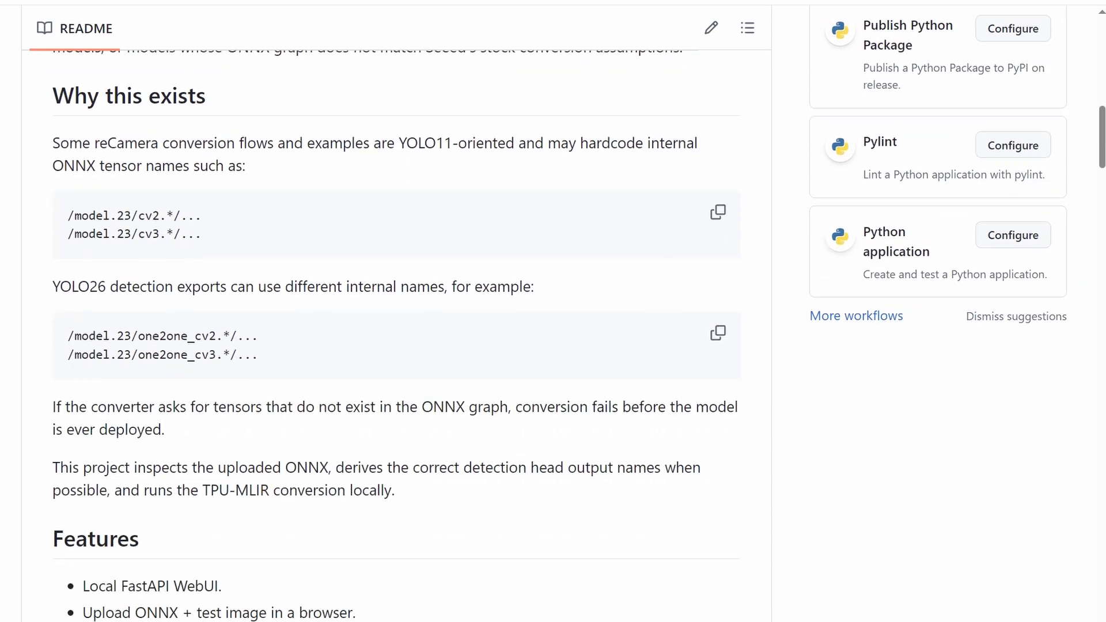
pyautogui.scroll(-15, 544, 315)
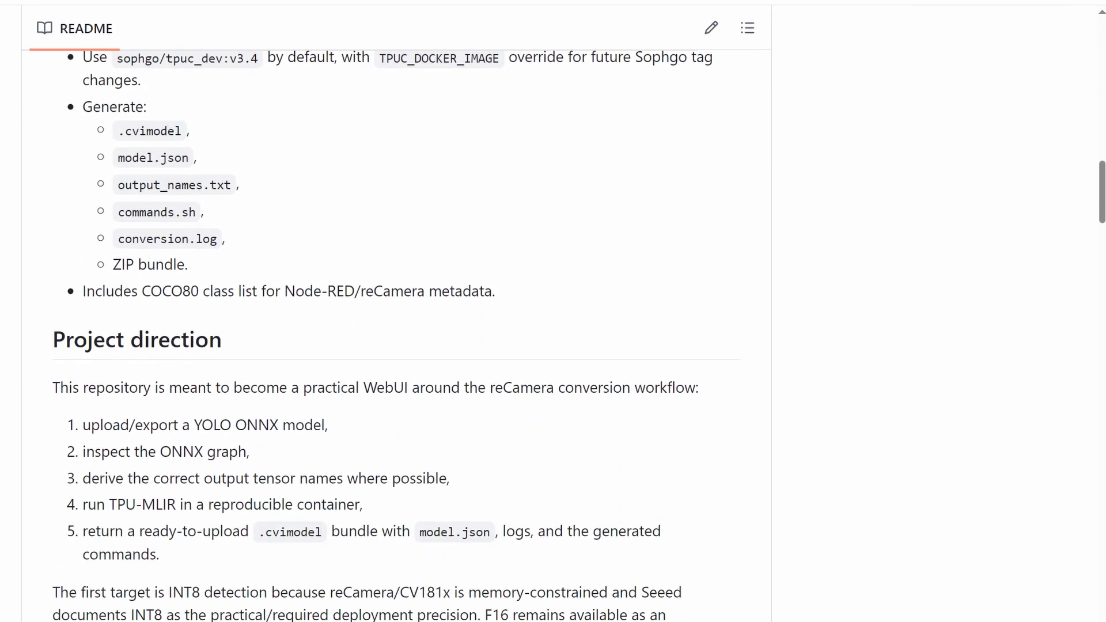
pyautogui.scroll(-7, 544, 315)
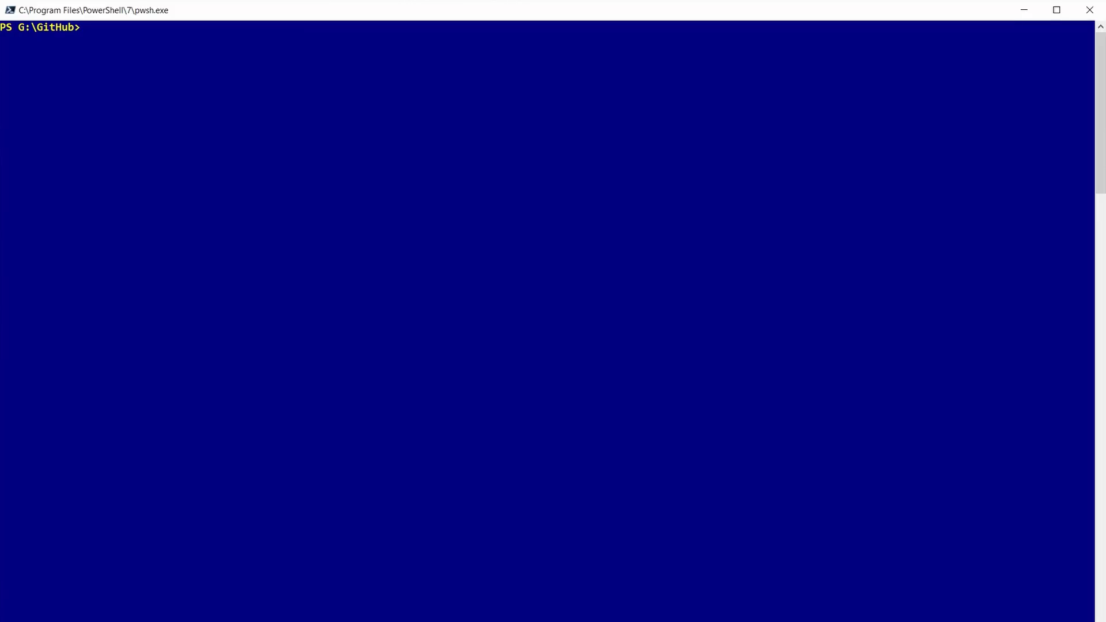
# In PowerShell, check the installed Docker and Python versions
pyautogui.write('docker --version')
pyautogui.press('Return')
pyautogui.write('python -m')
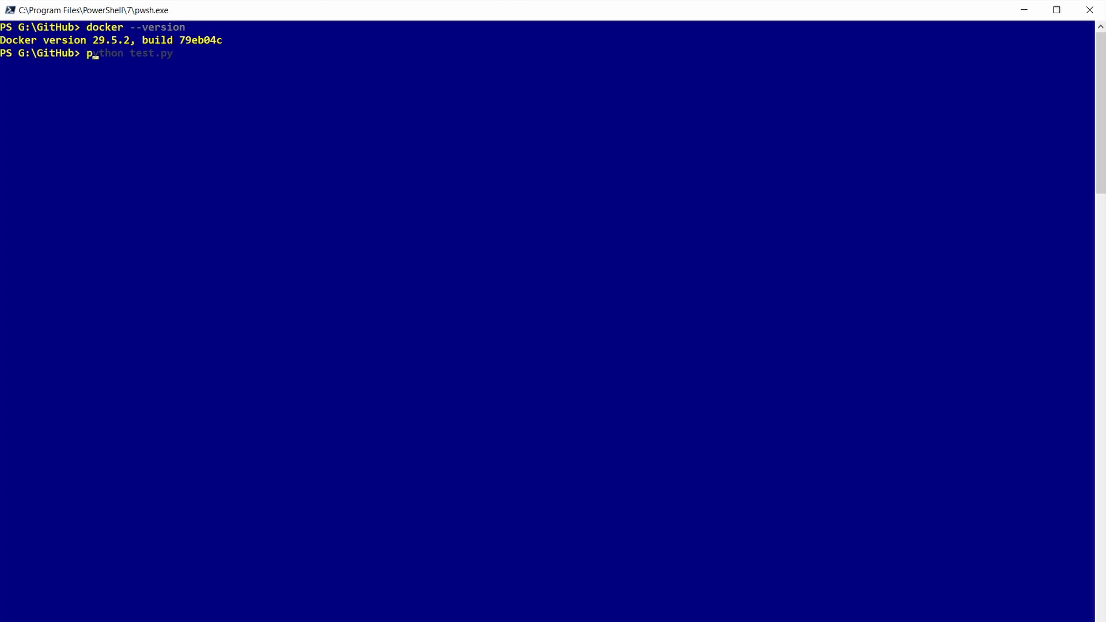
pyautogui.press('BackSpace')
pyautogui.write('-version')
pyautogui.press('Return')
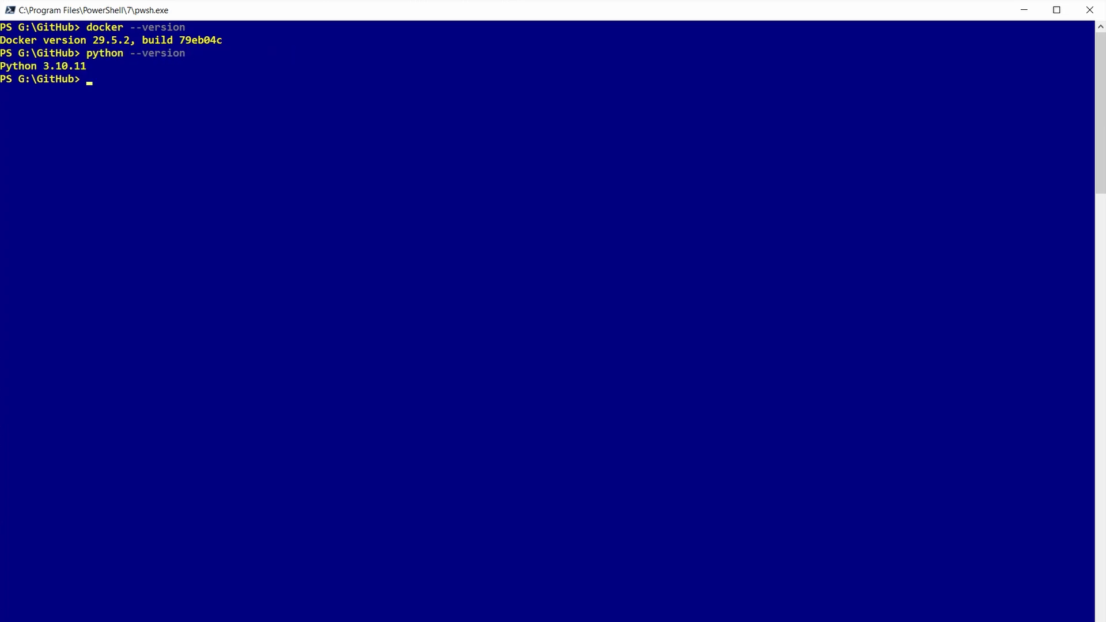
# Clone the reCamera_YOLO26 repository from GitHub into G:\GitHub and change into its folder
pyautogui.write('git clone https://github.com/HanJammer/reCamera_YOLO26.git')
pyautogui.press('Return')
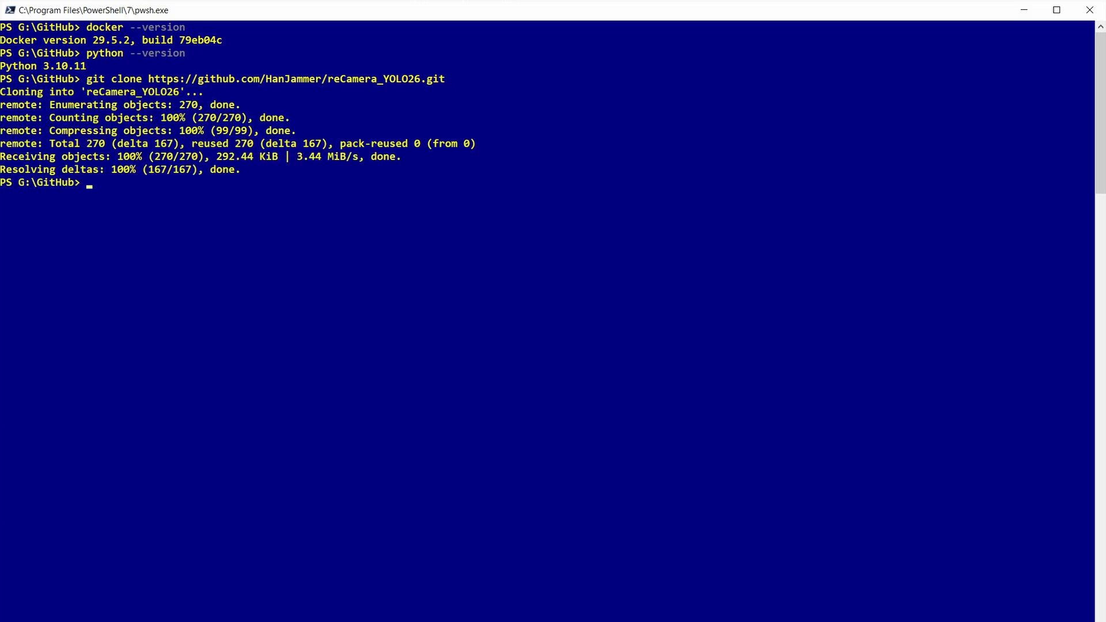
pyautogui.write('c')
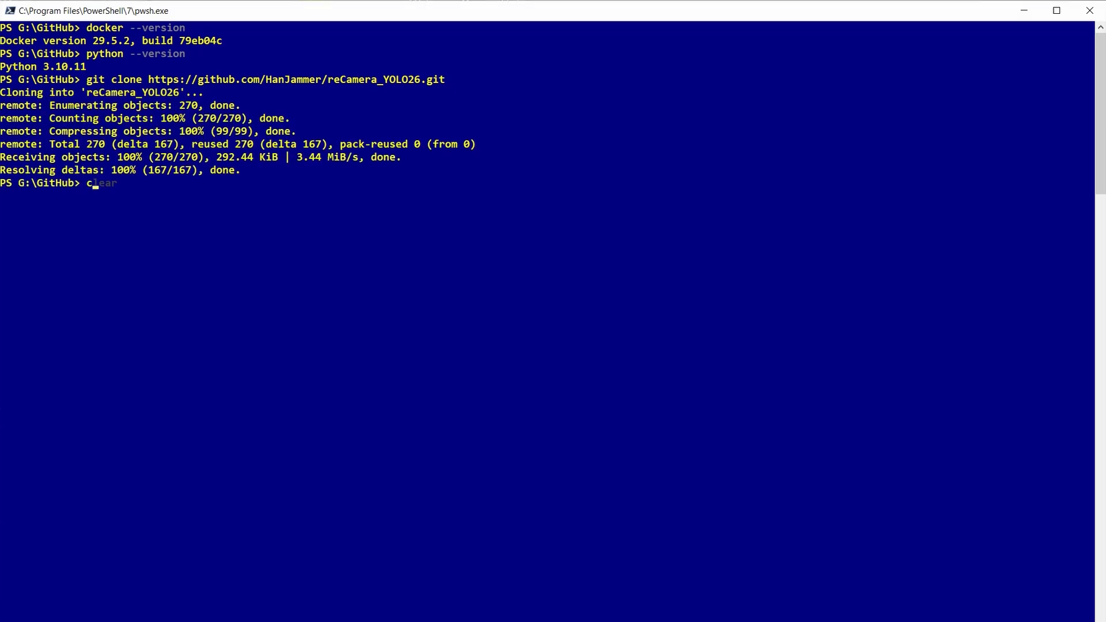
pyautogui.write('d')
pyautogui.write(' .\\r')
pyautogui.press('Tab')
pyautogui.press('Return')
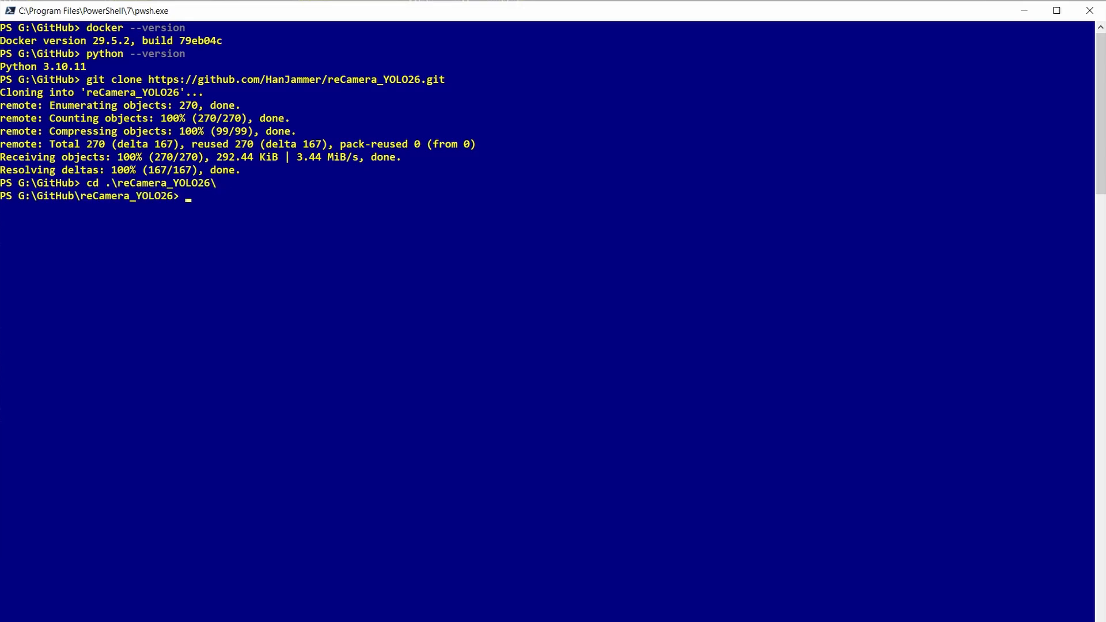
# Create a Python virtual environment named .venv in the repository folder and activate it
pyautogui.write('python -m venv .venv')
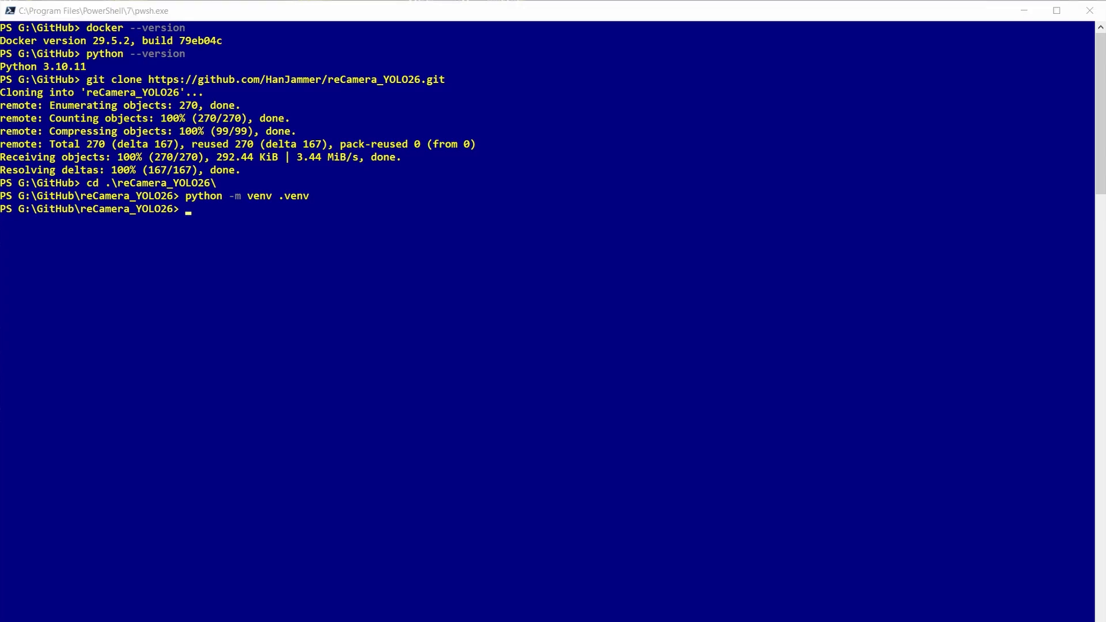
pyautogui.write('.venv\\Scripts\\Activate.ps1')
pyautogui.press('Return')
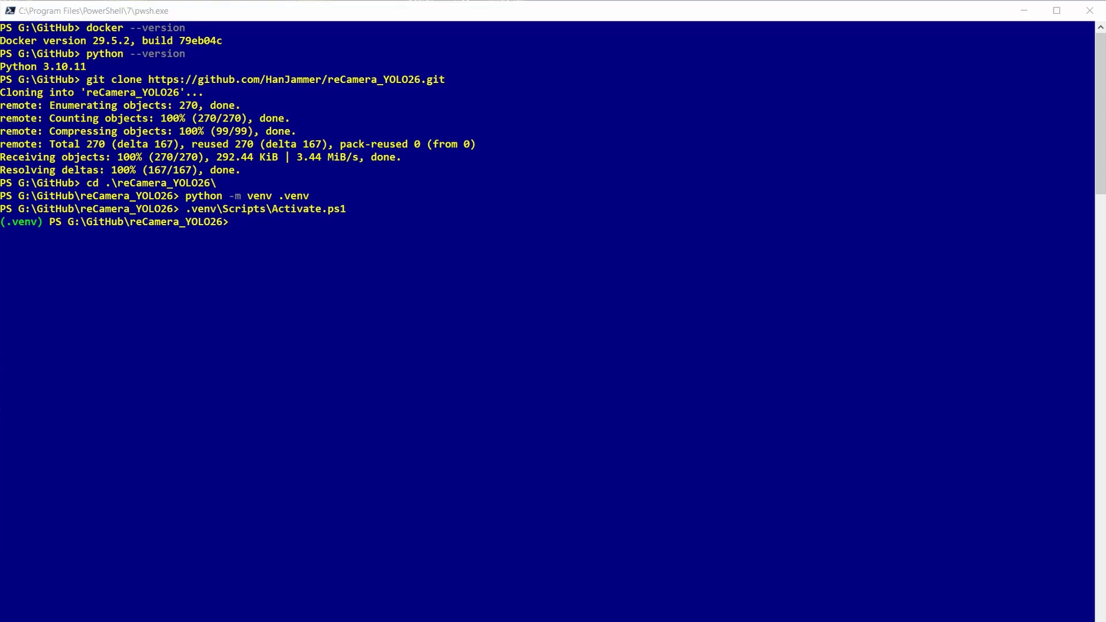
# Install the packages from requirements-app.txt and launch the recamera_converter_app module with Python
pyautogui.write('pip install -r requirements-app.txt')
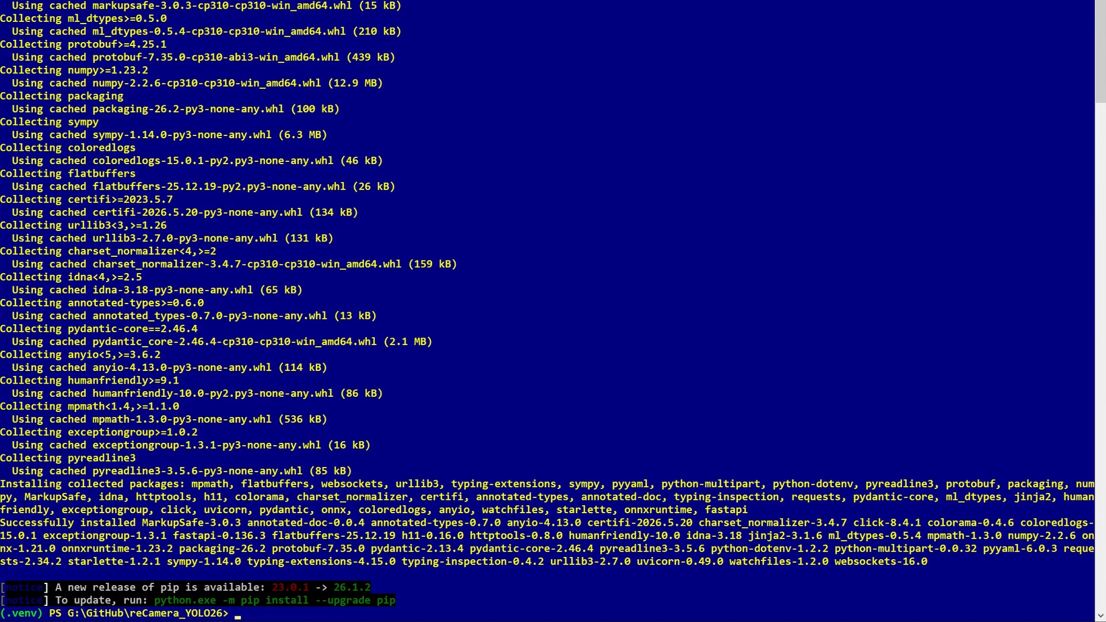
pyautogui.write('python -m recamera_converter_app')
pyautogui.press('Return')
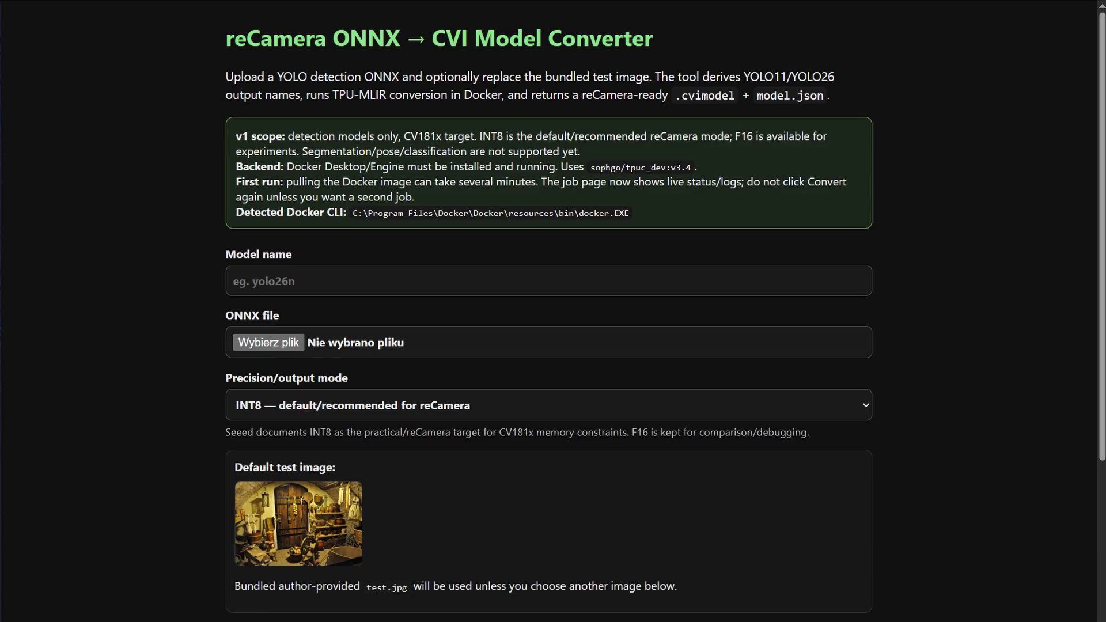
# In the web converter, set the model name to yolo26n and choose yolo26n.onnx as the ONNX file
pyautogui.click(233, 281)
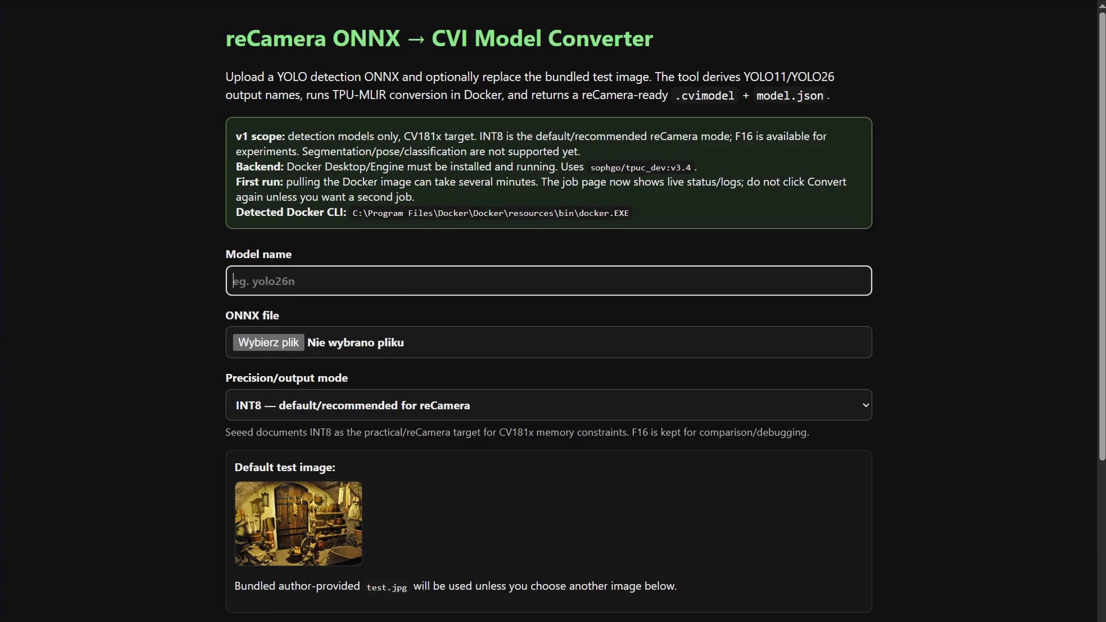
pyautogui.press('Down')
pyautogui.press('Return')
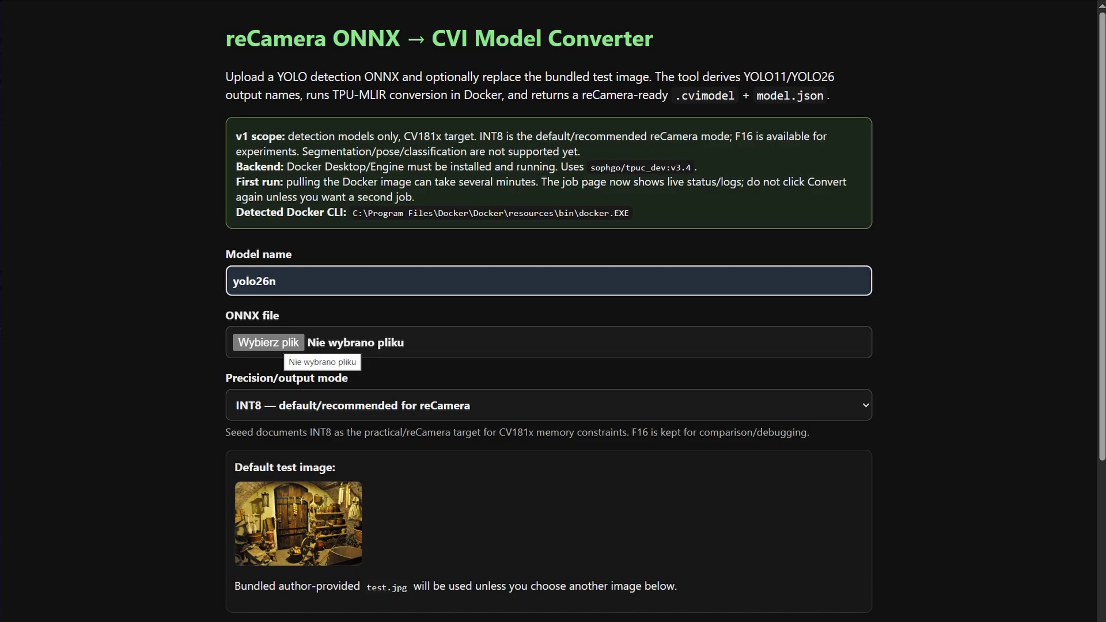
pyautogui.click(268, 343)
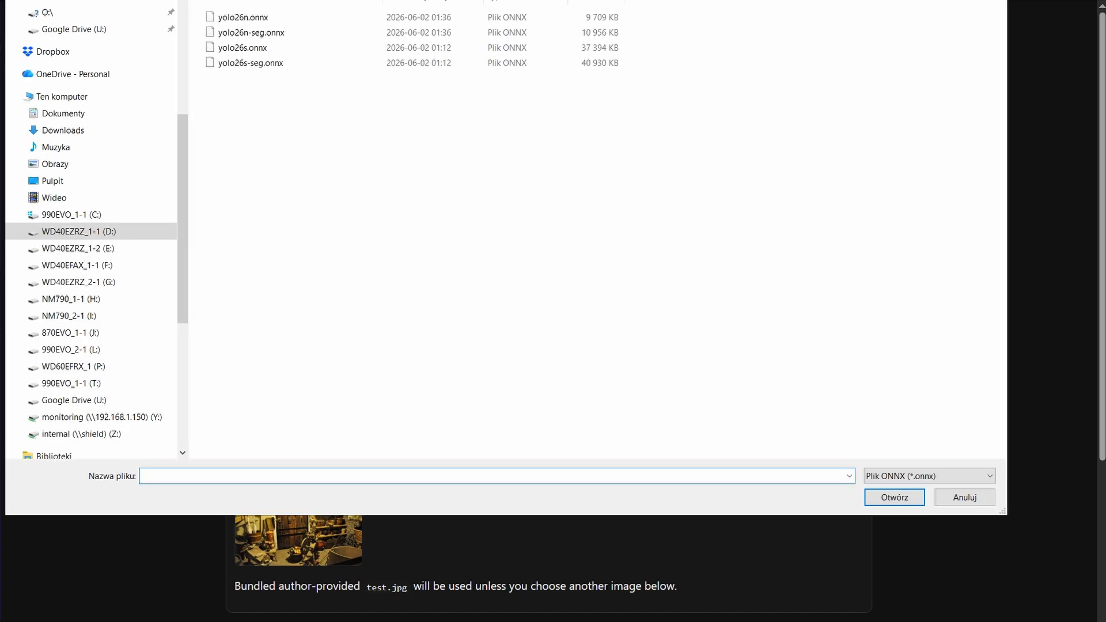
pyautogui.doubleClick(243, 18)
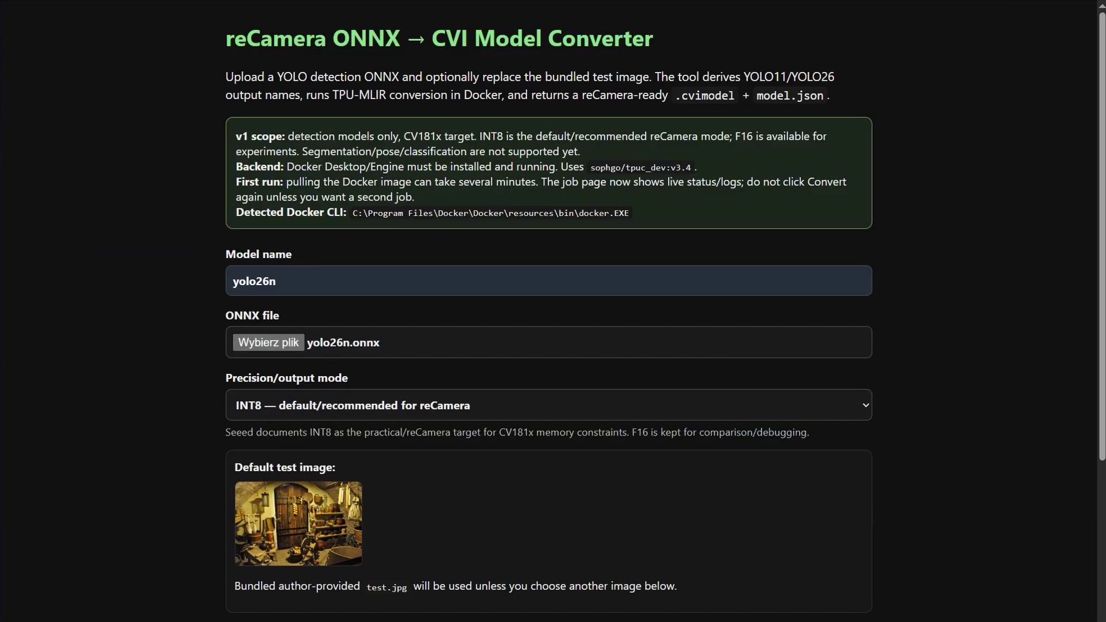
# Start the conversion in INT8 mode, keeping the bundled test image, default classes and Docker image update enabled
pyautogui.scroll(-7, 548, 311)
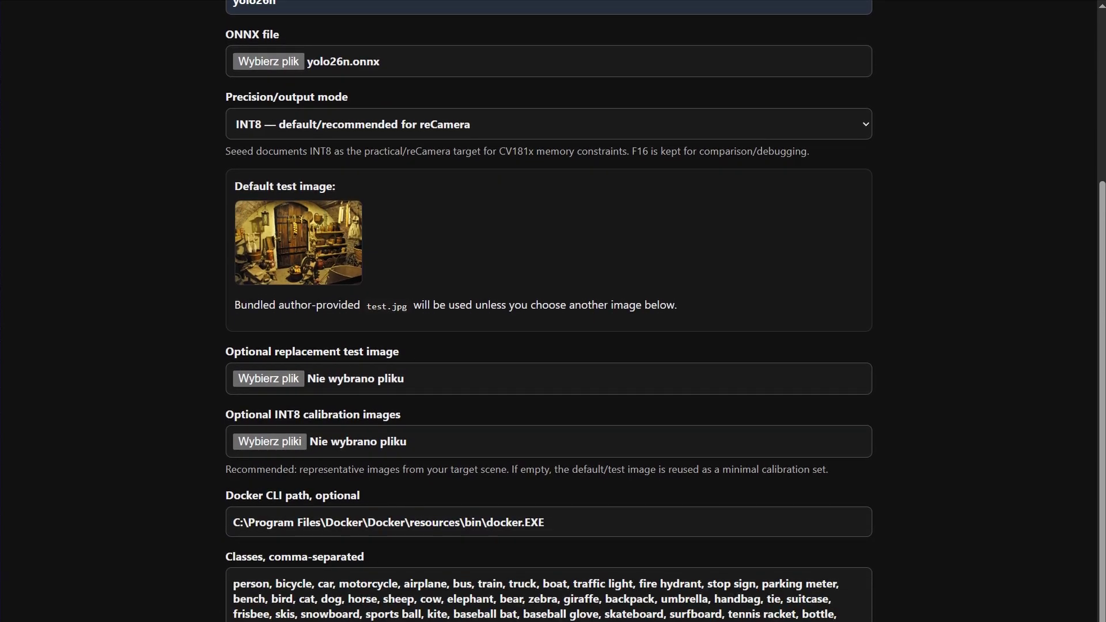
pyautogui.scroll(-1, 548, 311)
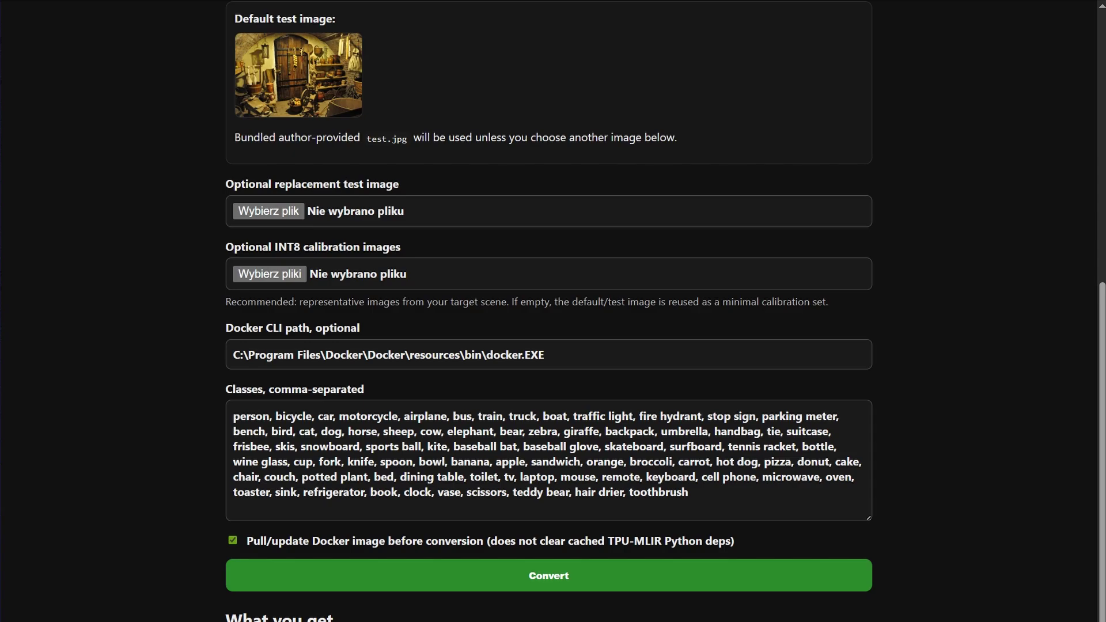
pyautogui.click(549, 576)
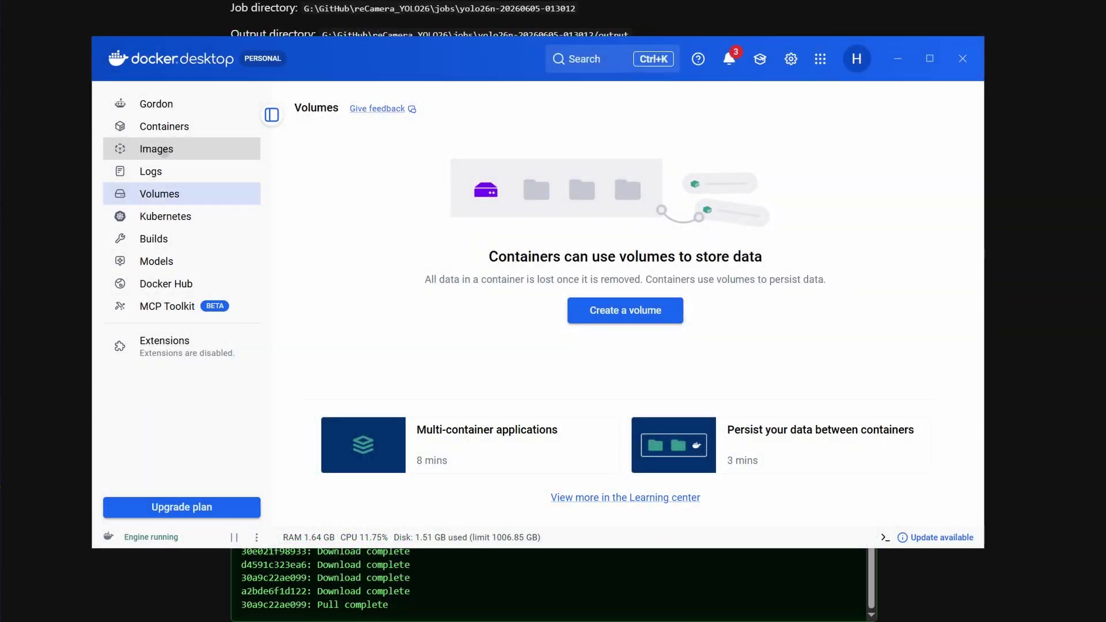
# Inspect the images, containers and volumes in Docker Desktop during the conversion, then return to the converter
pyautogui.click(161, 150)
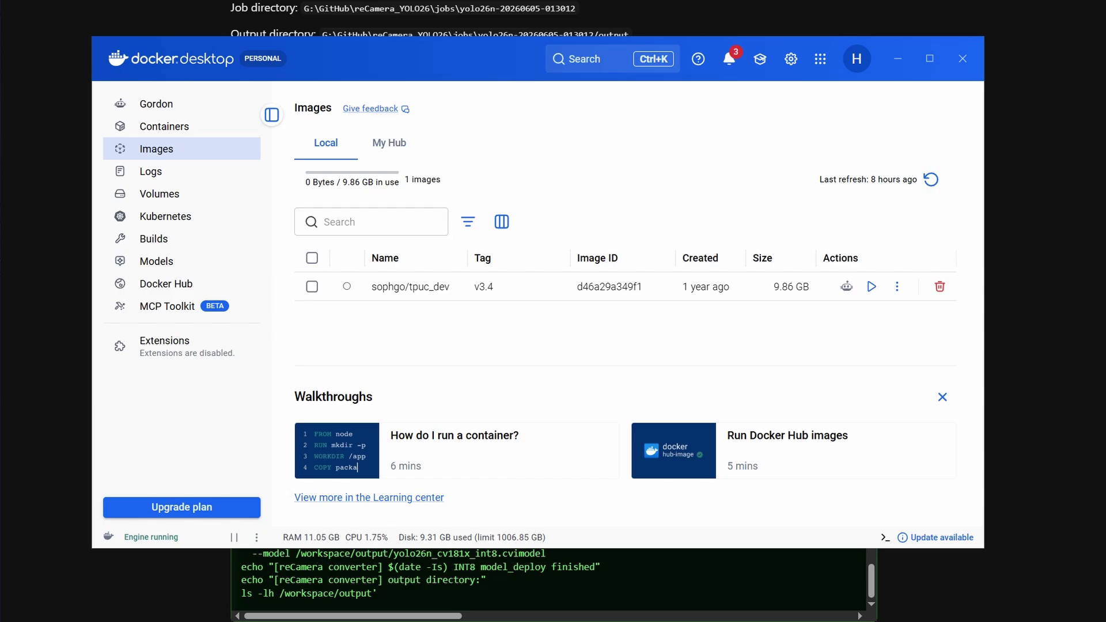
pyautogui.click(165, 126)
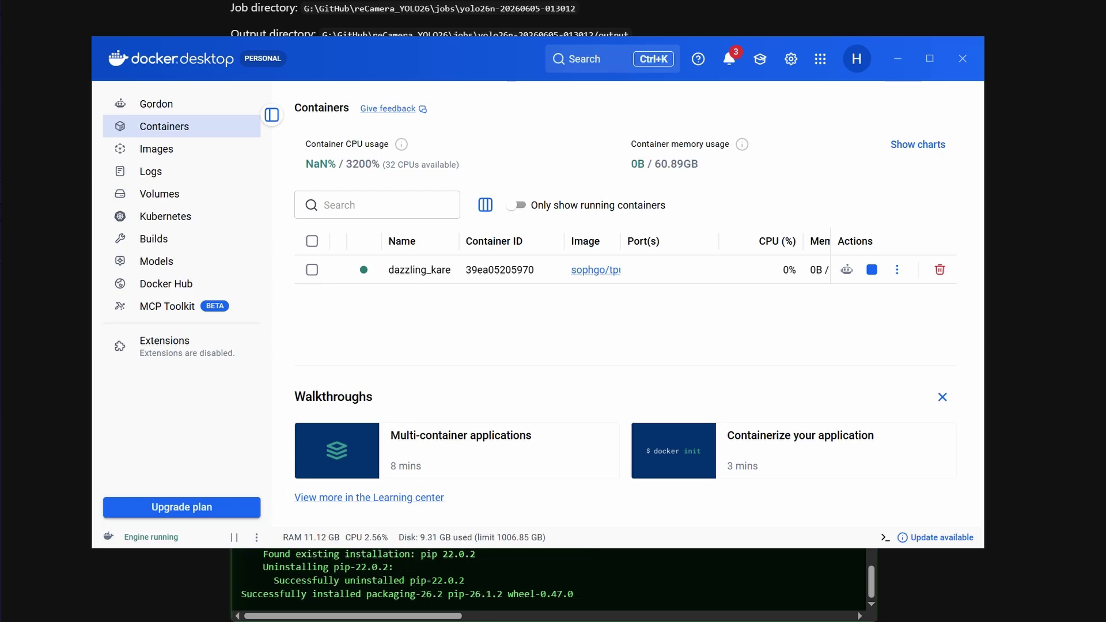
pyautogui.click(160, 194)
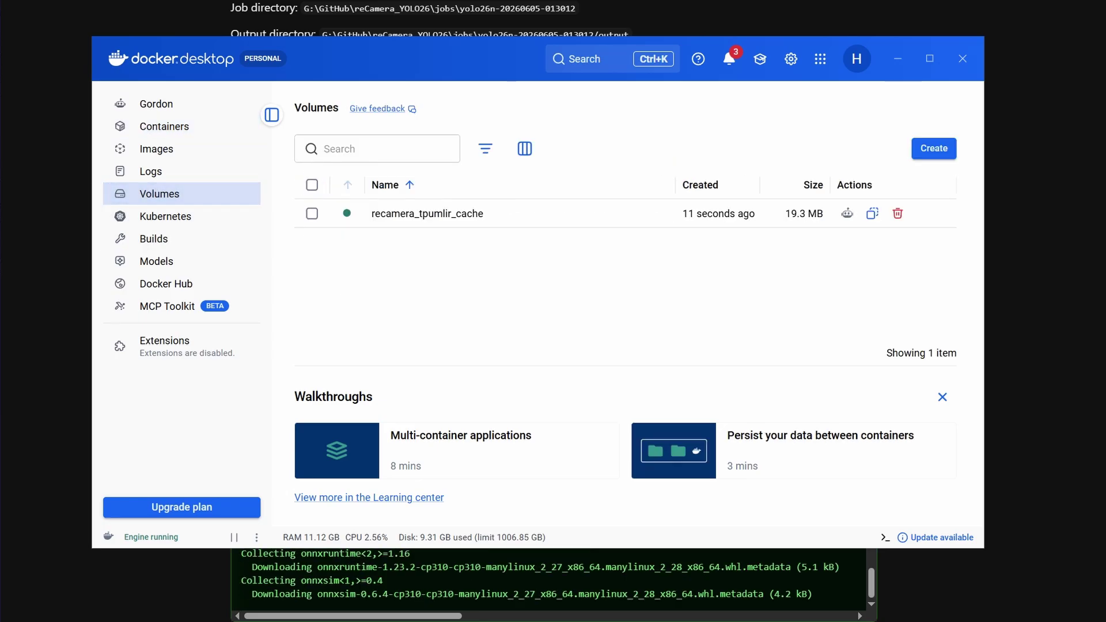
pyautogui.click(164, 126)
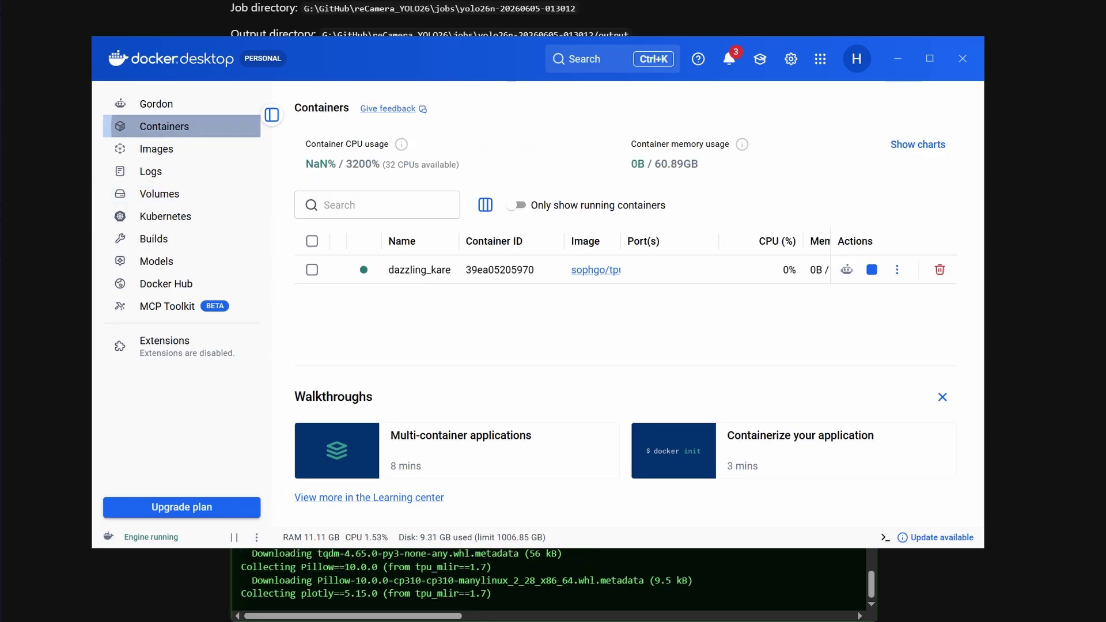
pyautogui.hotkey('alt', 'Tab')
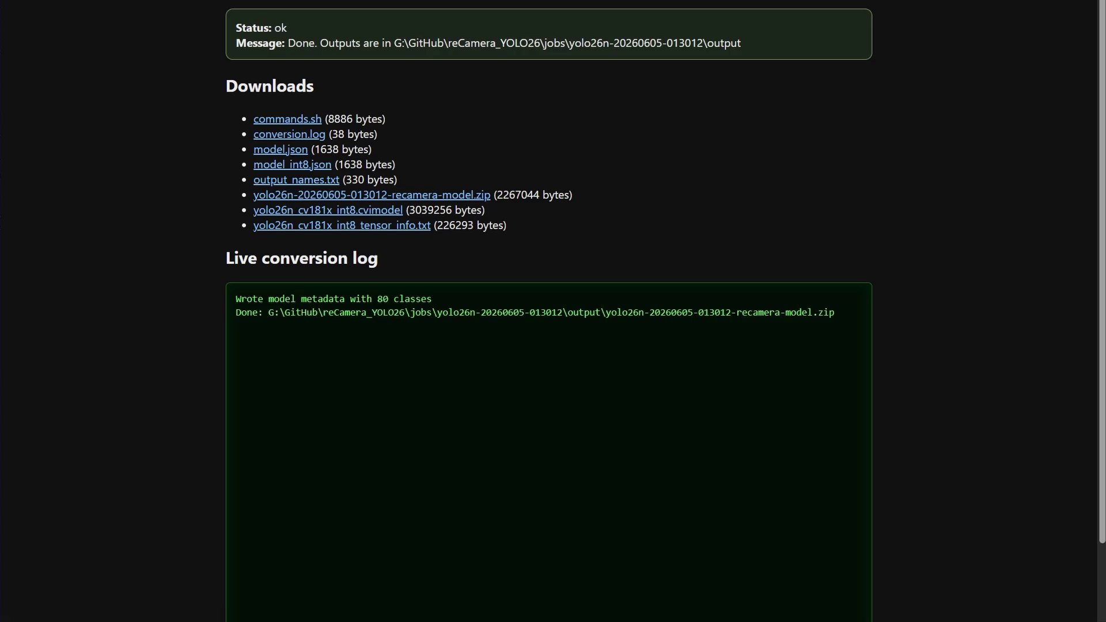
# Download the converted model and save it as yolo26n_cv181x_int8.cvimodel
pyautogui.scroll(2, 549, 311)
pyautogui.click(328, 317)
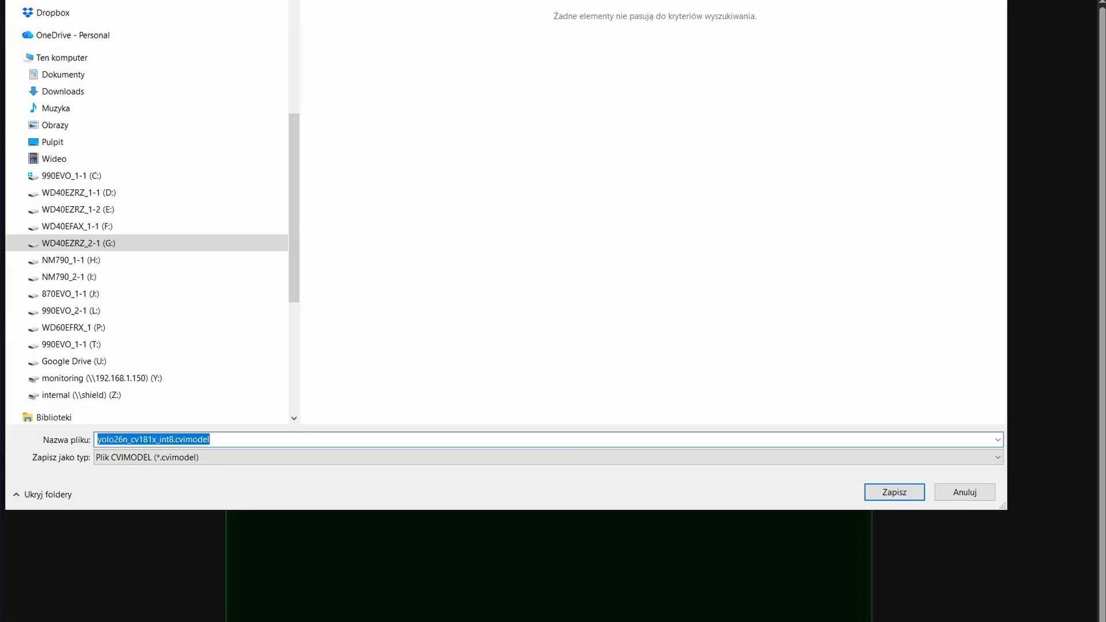
pyautogui.click(894, 492)
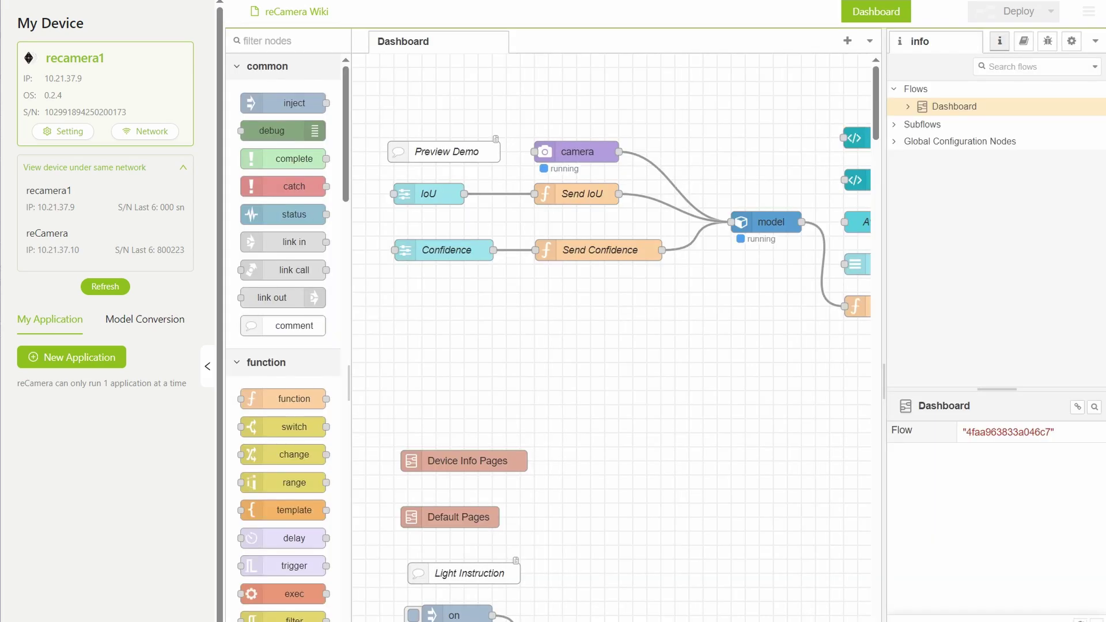
# Upload yolo26n_cv181x_f16.cvimodel to the flow's model node, reusing the node's existing class list, and deploy the flow
pyautogui.doubleClick(771, 222)
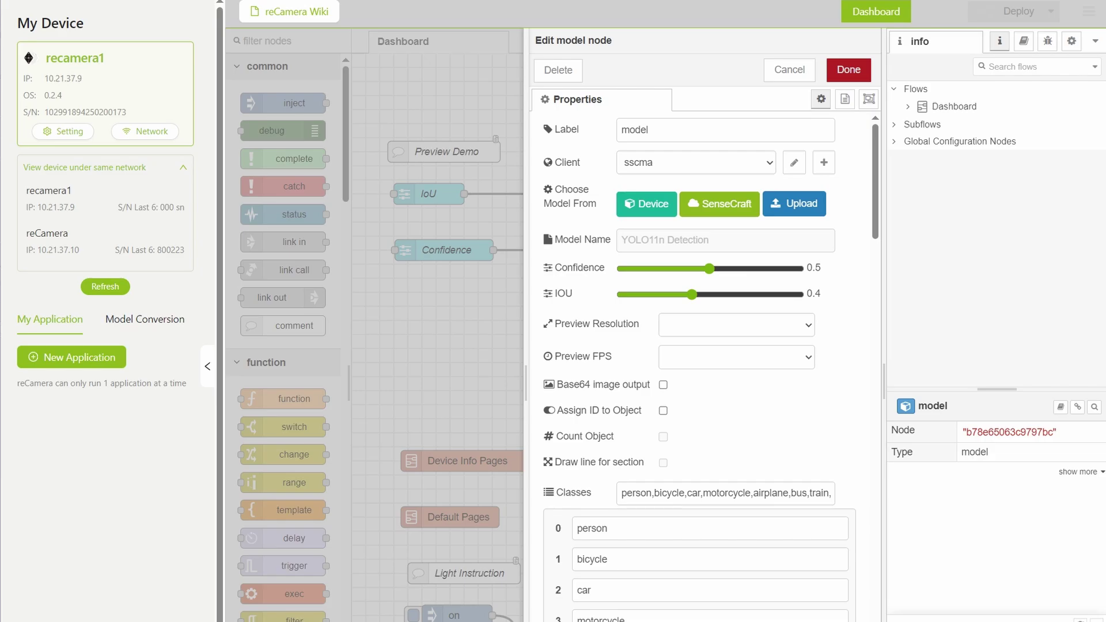
pyautogui.click(699, 493)
pyautogui.hotkey('ctrl', 'a')
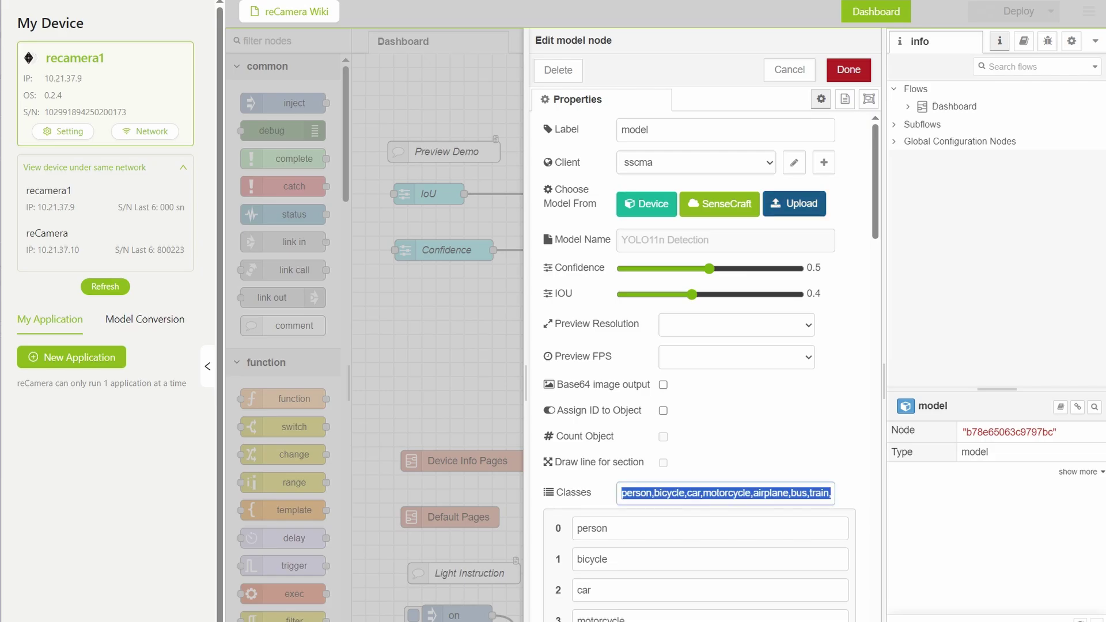
pyautogui.click(794, 204)
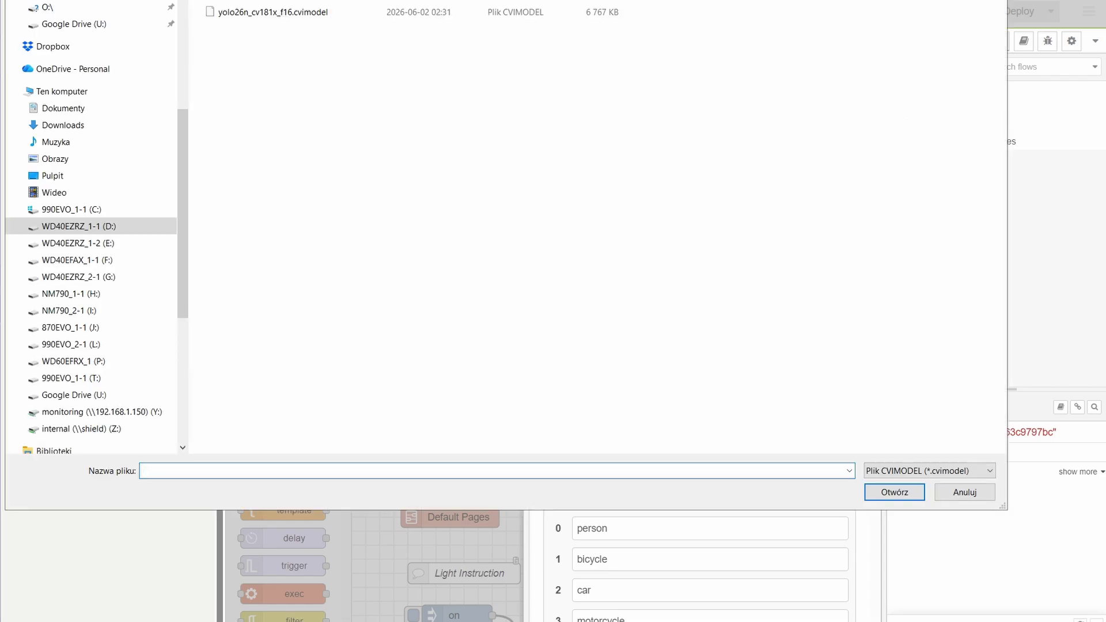
pyautogui.click(273, 11)
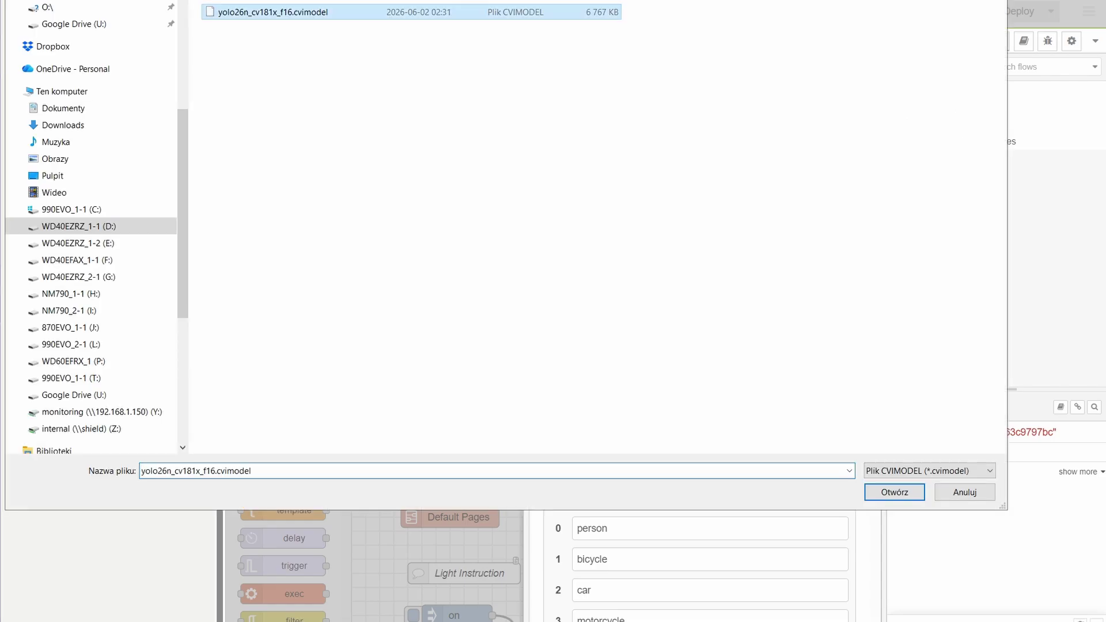
pyautogui.click(894, 492)
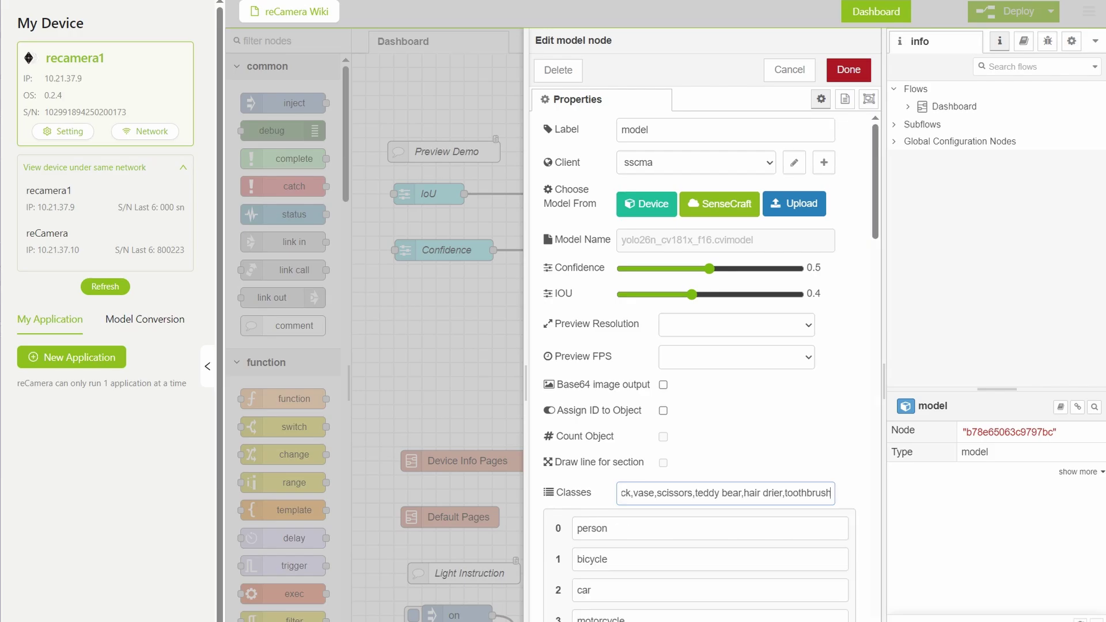
pyautogui.click(849, 69)
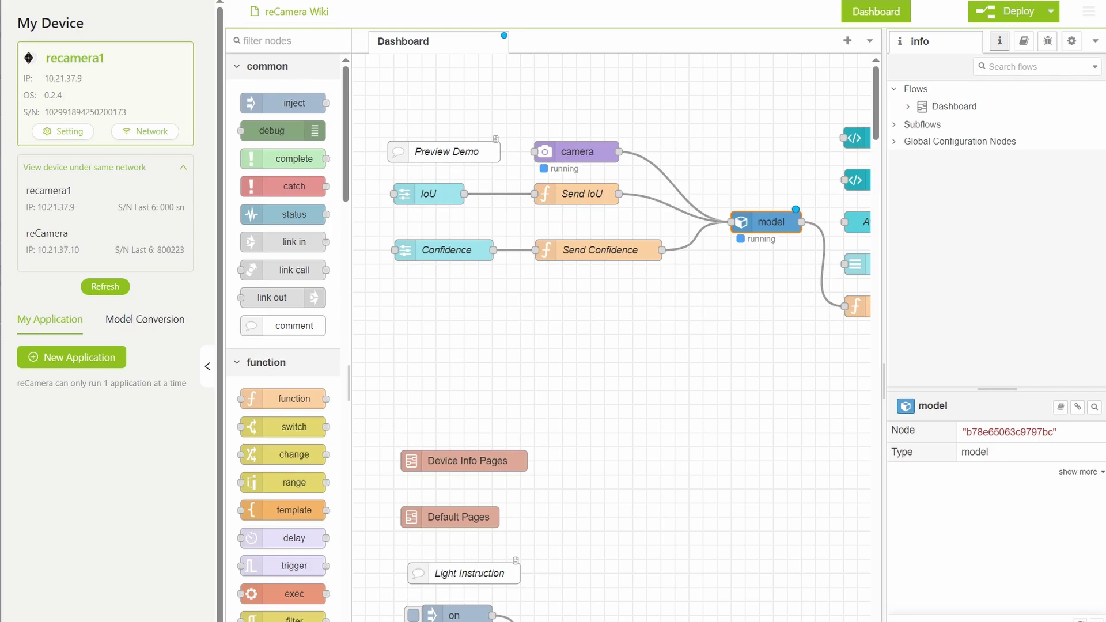
pyautogui.hotkey('ctrl', 'd')
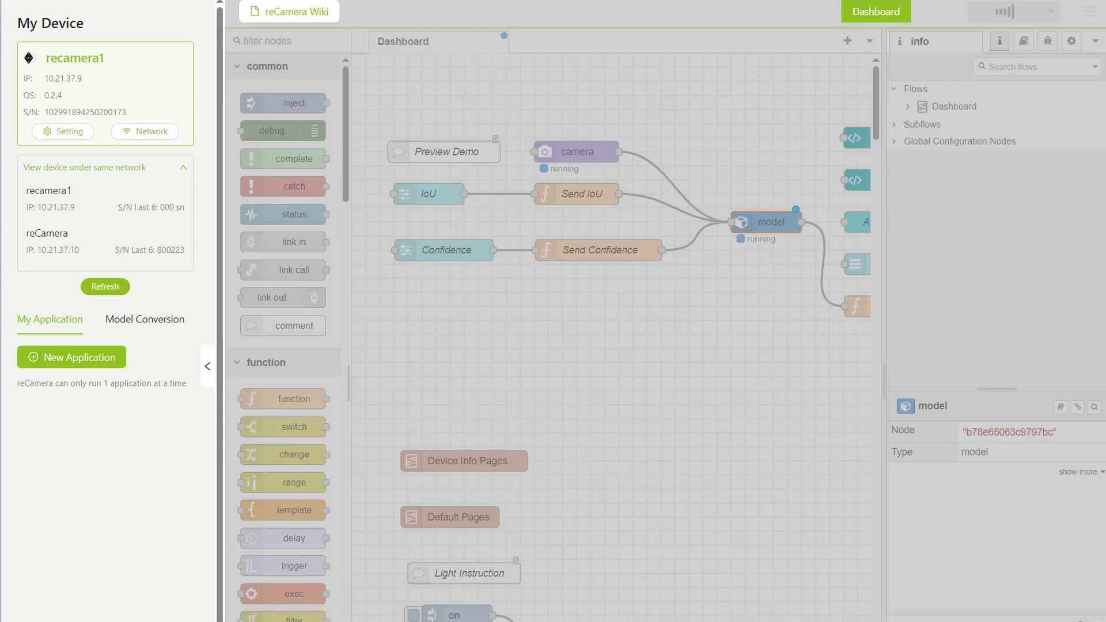